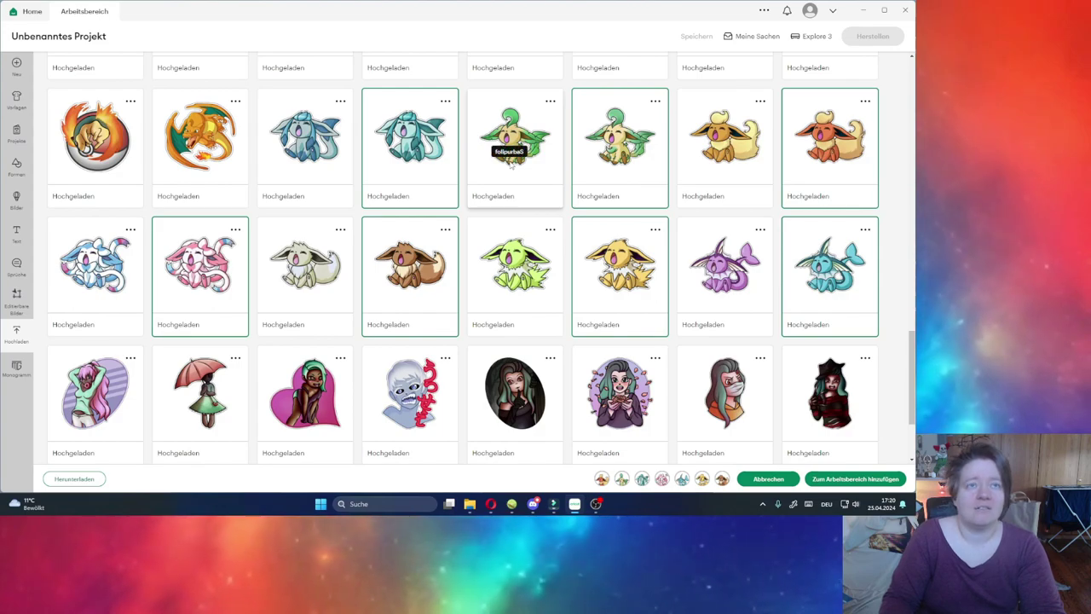
Add the pink psyana and the black-and-yellow Nachtara images from the uploads to the current image selection
scroll(511, 162, "up", 1)
scroll(509, 160, "up", 5)
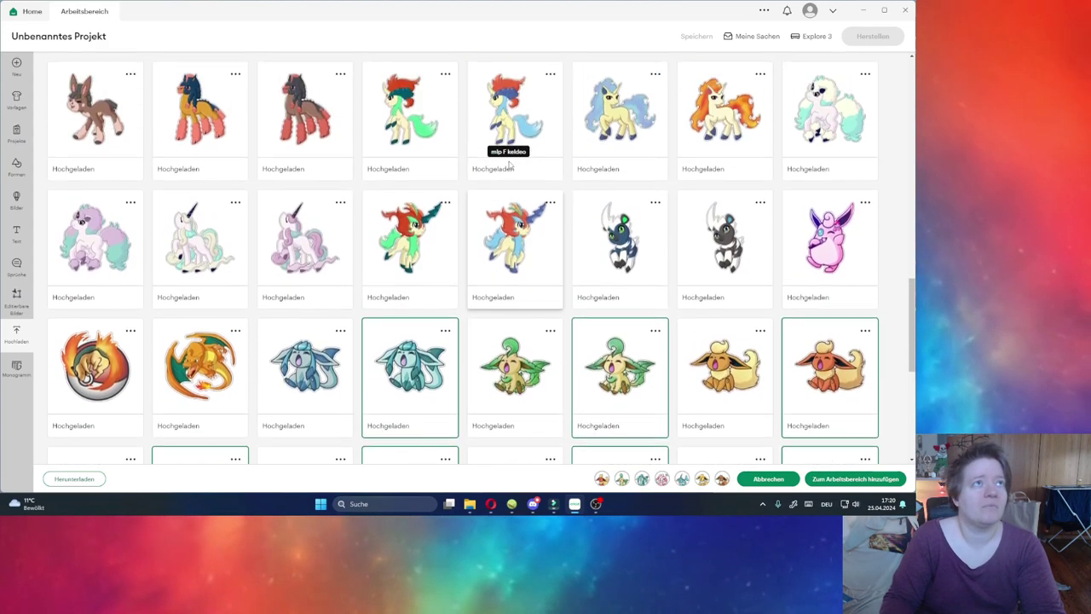
scroll(509, 164, "up", 10)
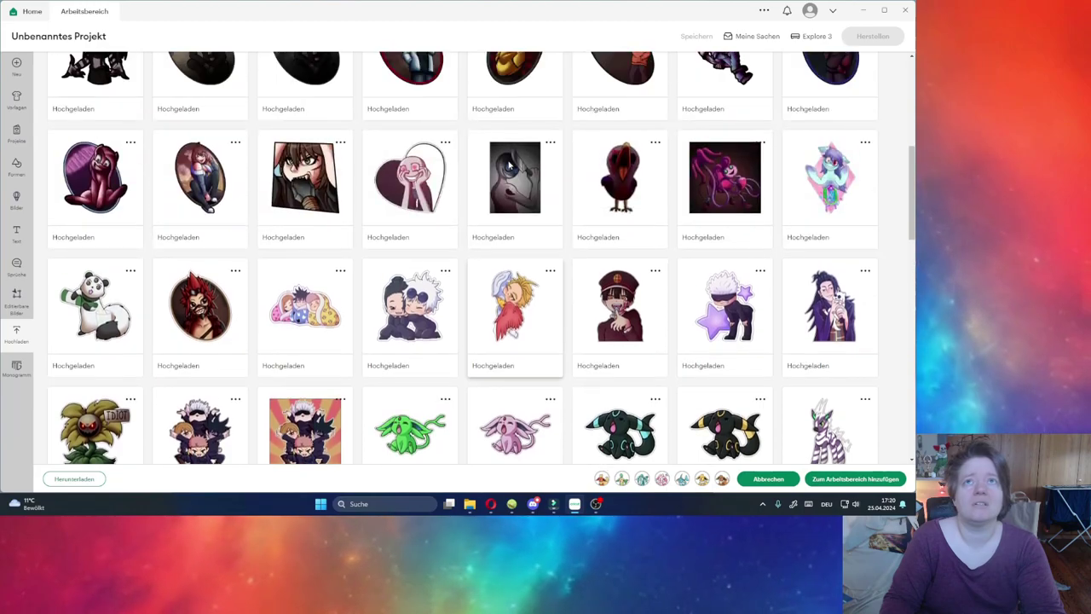
scroll(509, 165, "down", 20)
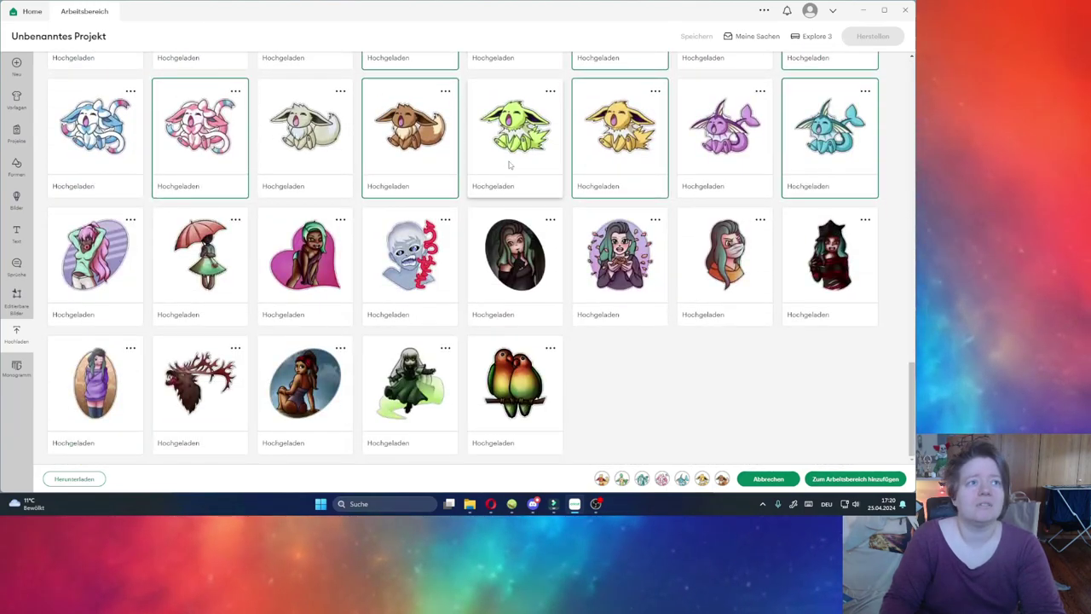
scroll(509, 164, "up", 3)
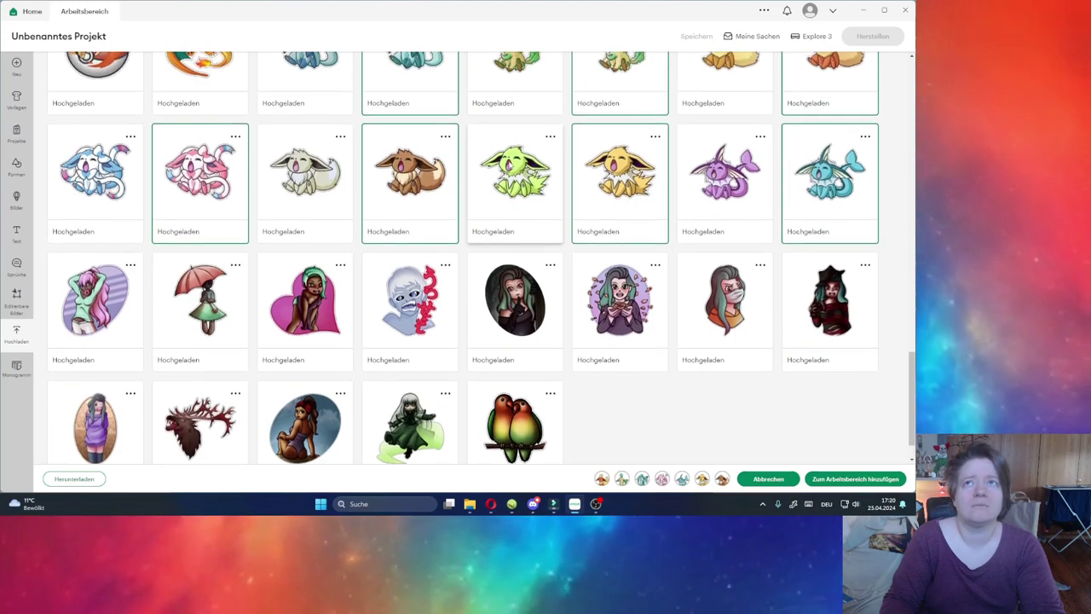
scroll(509, 165, "up", 1)
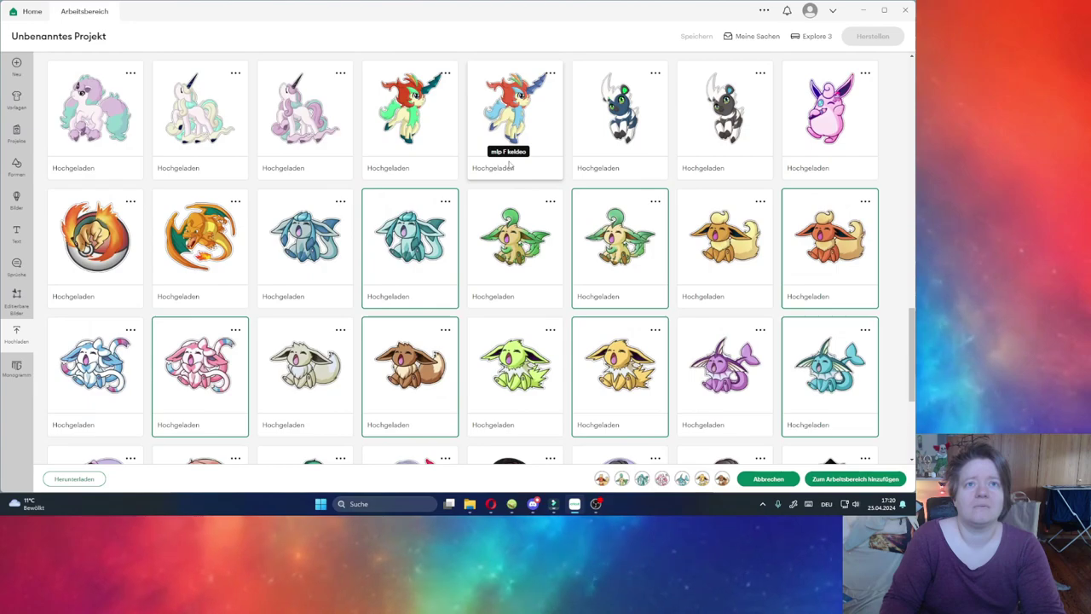
scroll(510, 165, "down", 5)
scroll(510, 165, "up", 3)
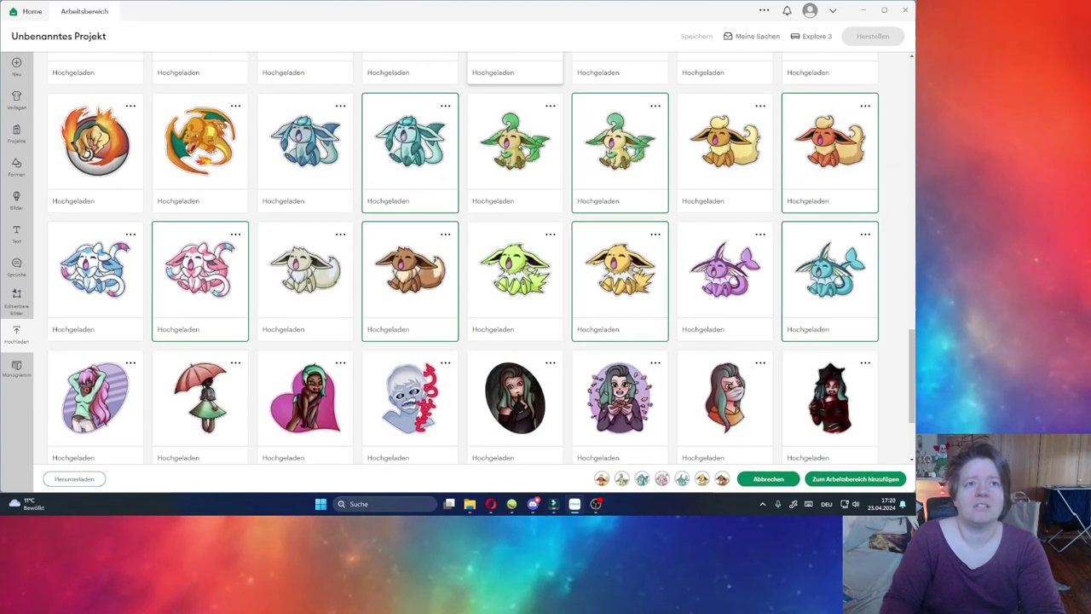
scroll(509, 160, "up", 10)
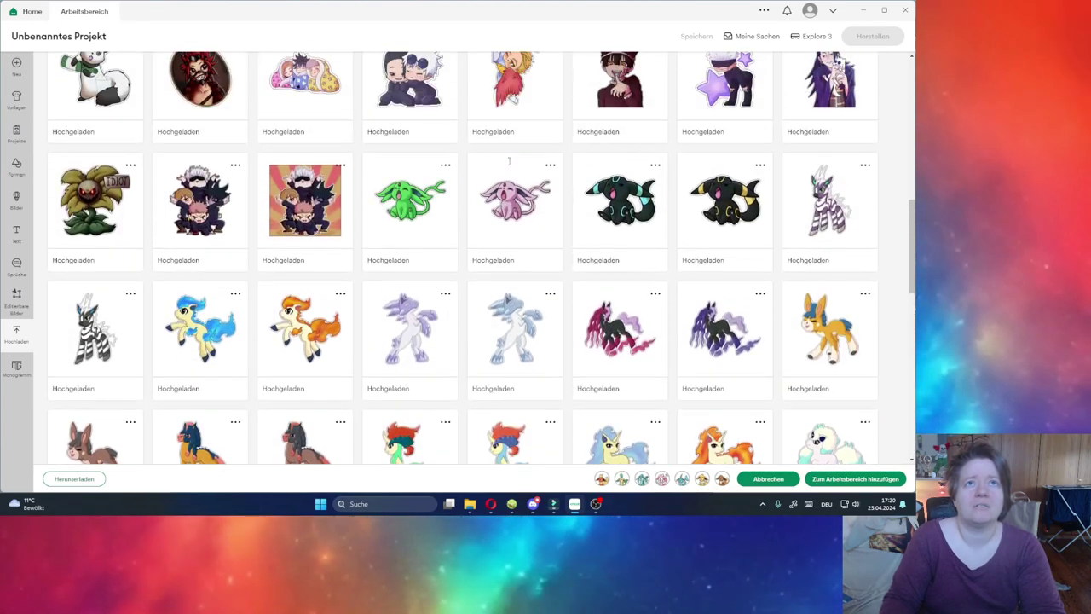
left_click(516, 200)
left_click(716, 192)
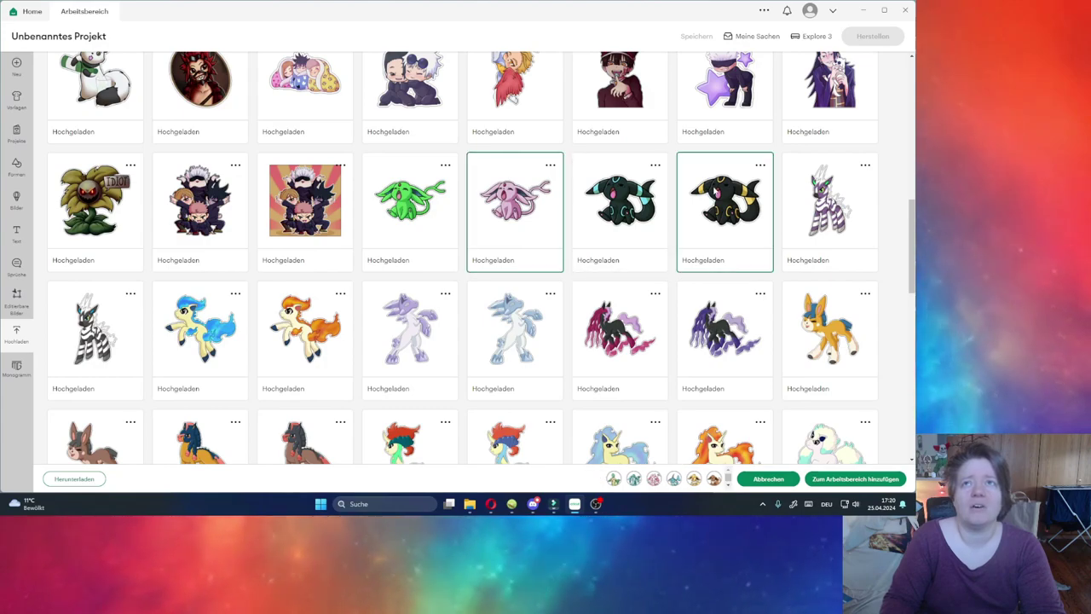
scroll(716, 256, "down", 10)
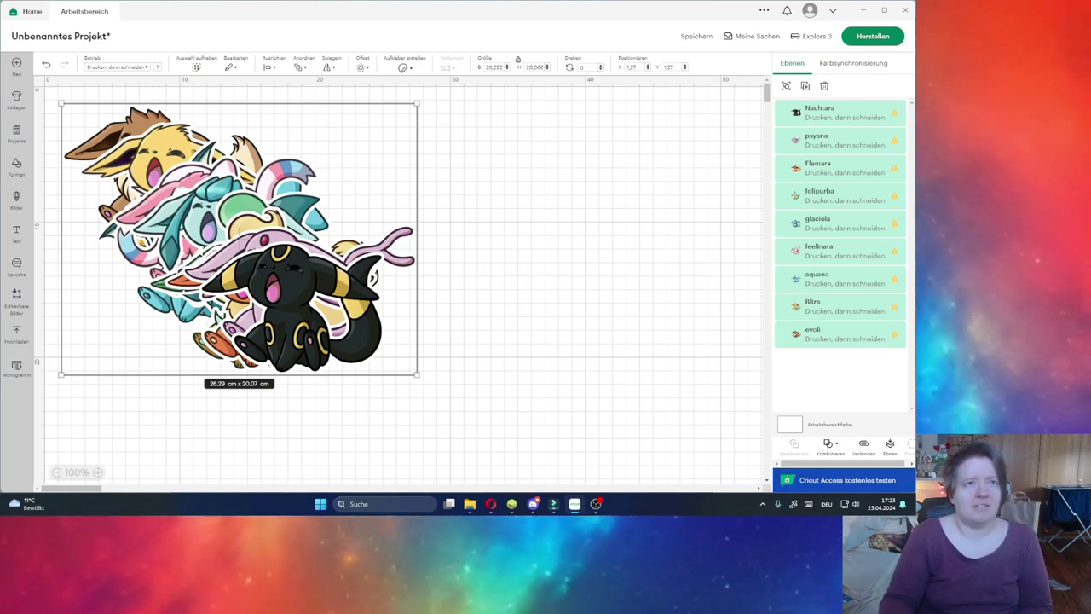
Shrink all nine images together until Nachtara is about 6.2 × 4.47 cm, keeping them stacked within about 11.86 × 8.95 cm
left_click_drag(417, 374, 268, 260)
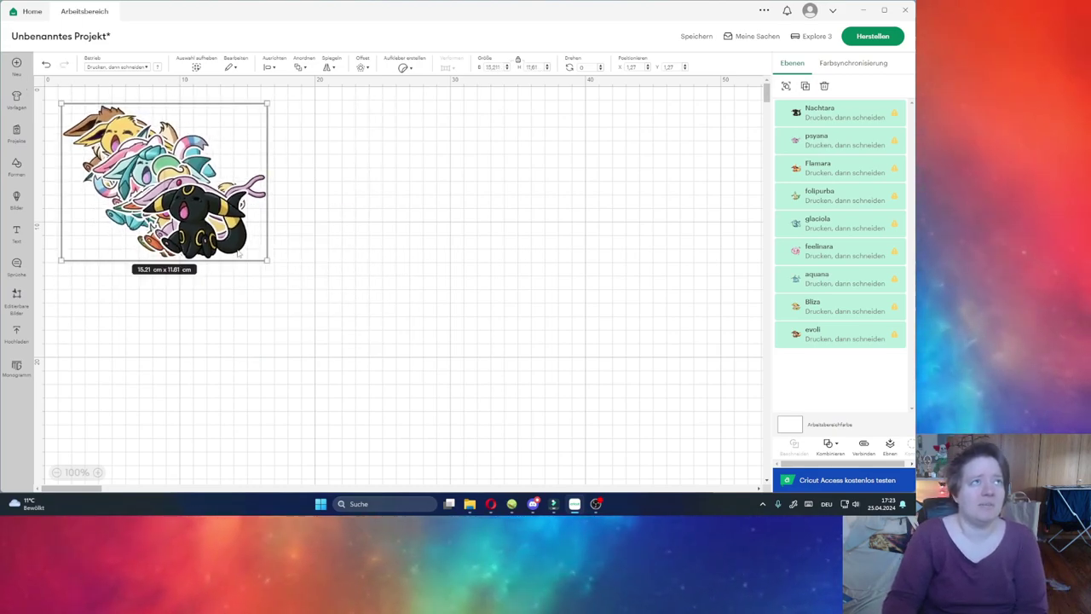
left_click_drag(263, 259, 285, 201)
left_click(361, 264)
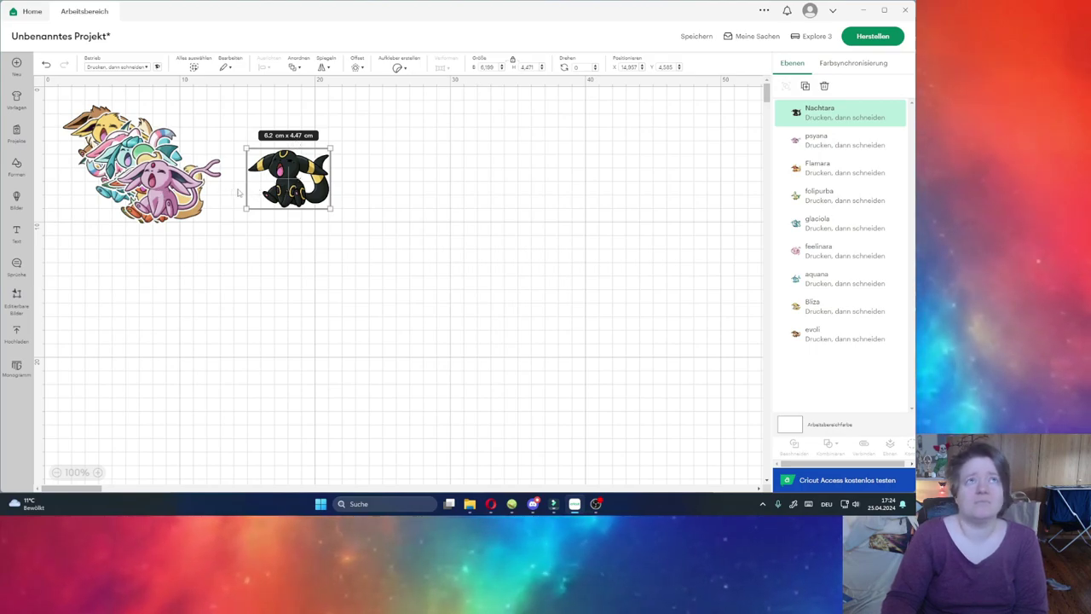
left_click_drag(291, 194, 131, 185)
left_click_drag(259, 253, 42, 85)
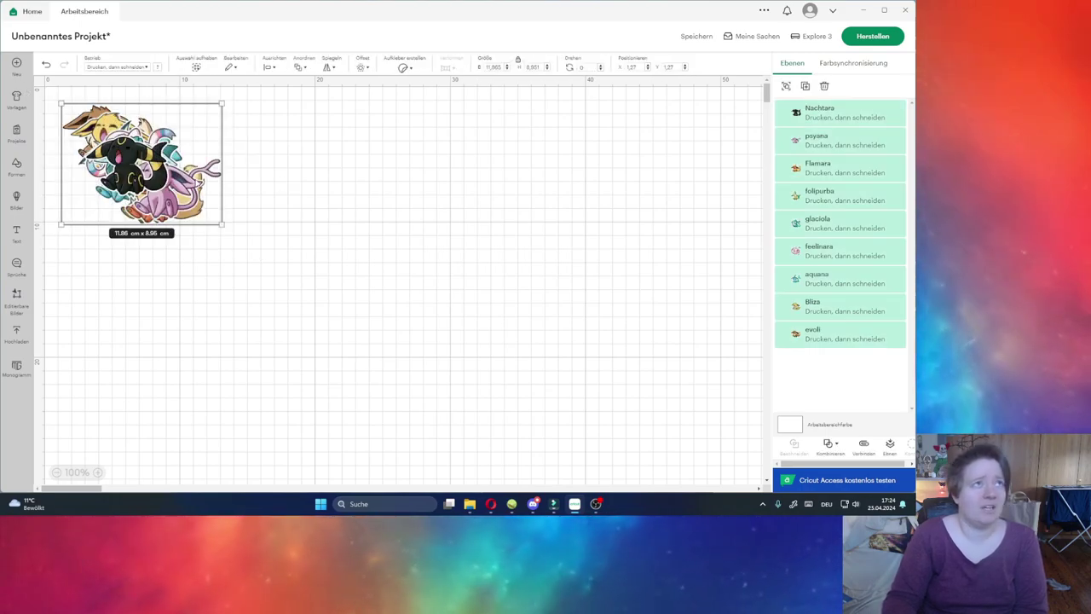
left_click(334, 244)
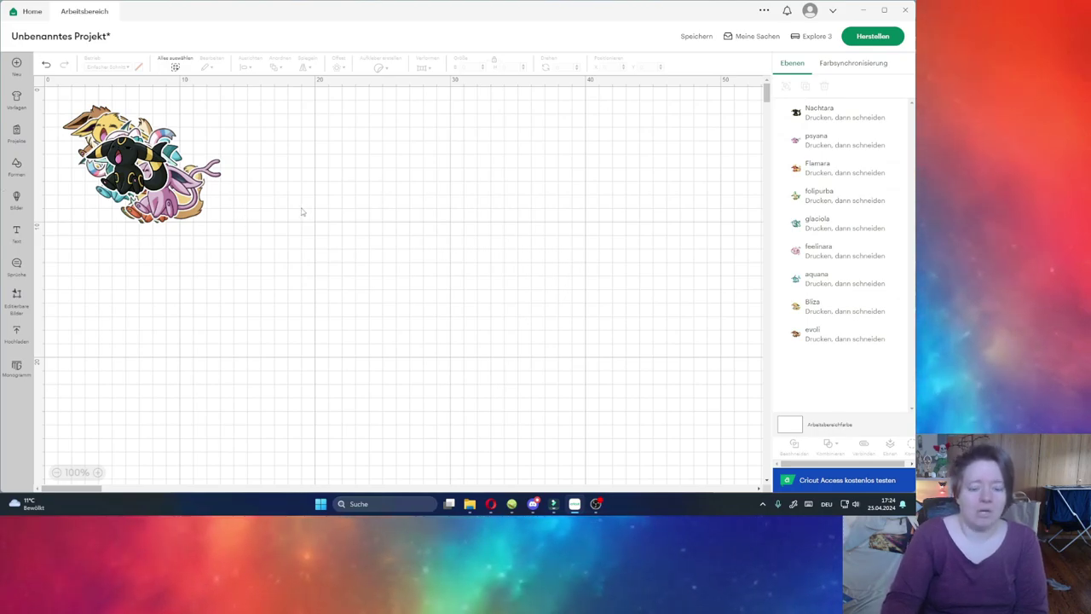
Save the project as test eevee, check the mat preview and return to the canvas
left_click(858, 46)
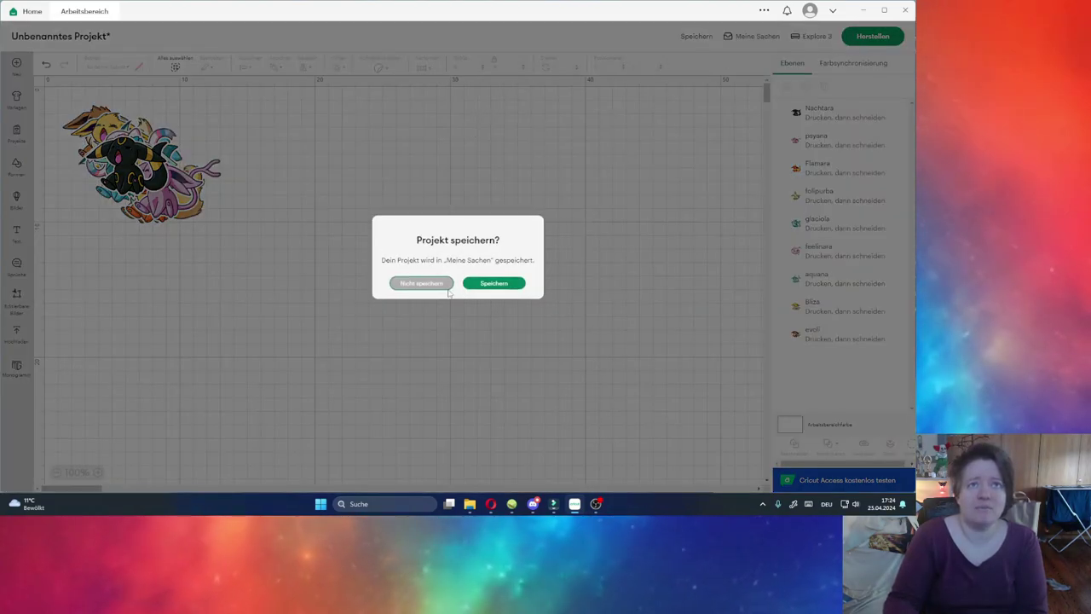
left_click(494, 286)
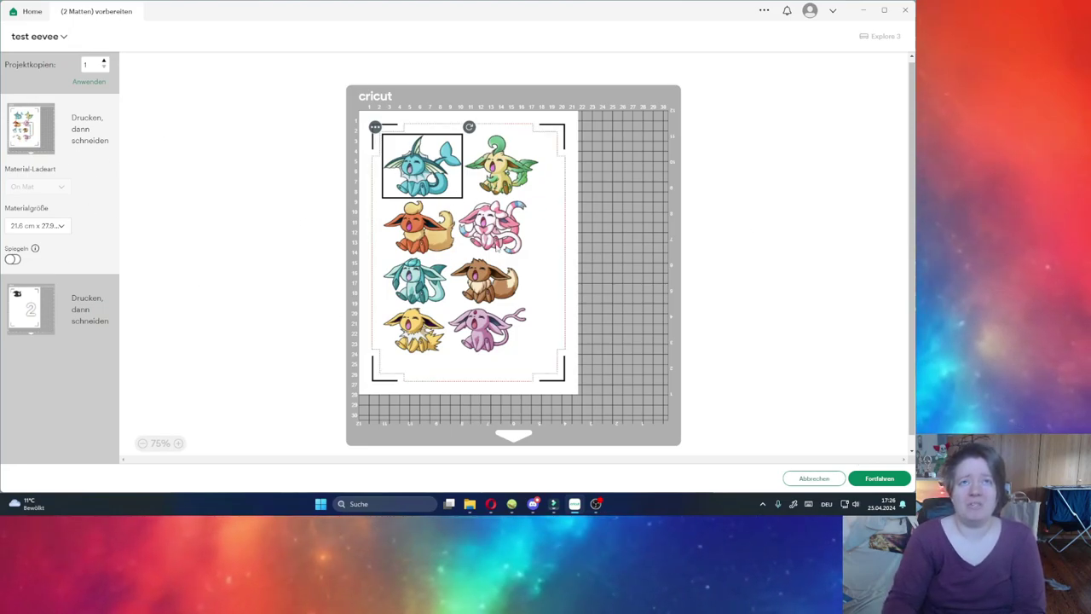
left_click(825, 479)
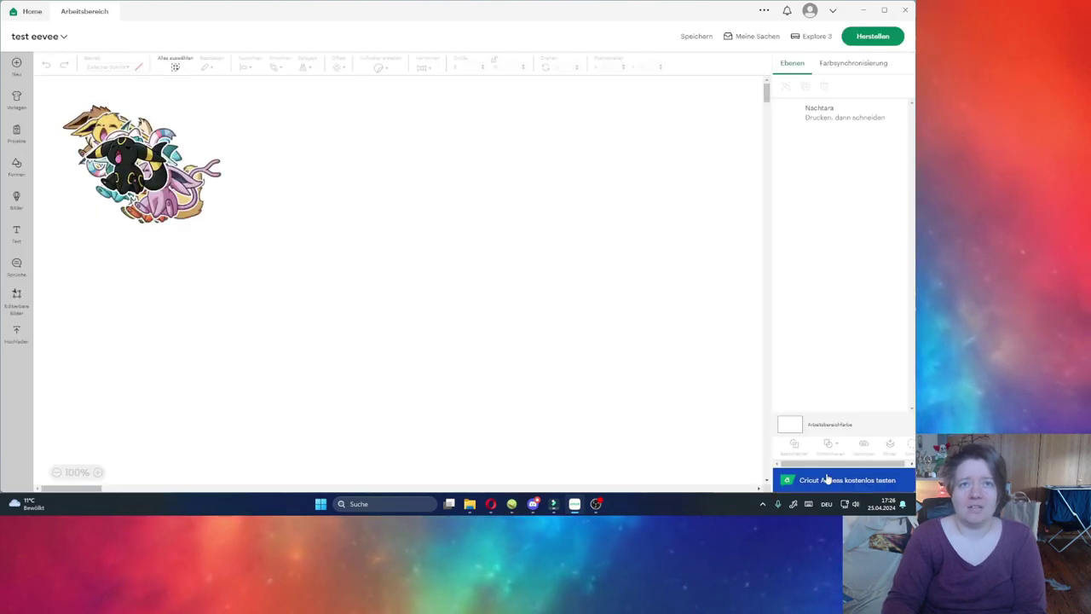
Shrink all nine images slightly so that psyana is about 7.36 × 4.25 cm, and check the mat preview again
left_click_drag(250, 266, 53, 83)
left_click_drag(221, 225, 213, 217)
left_click(227, 178)
left_click_drag(162, 184, 337, 186)
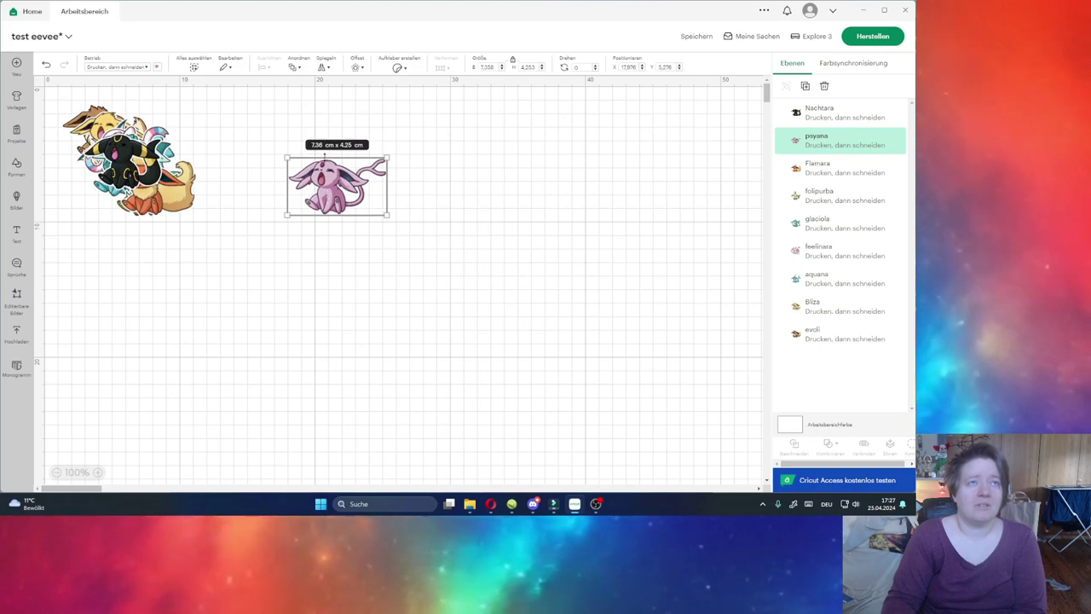
left_click_drag(336, 193, 116, 160)
left_click(459, 170)
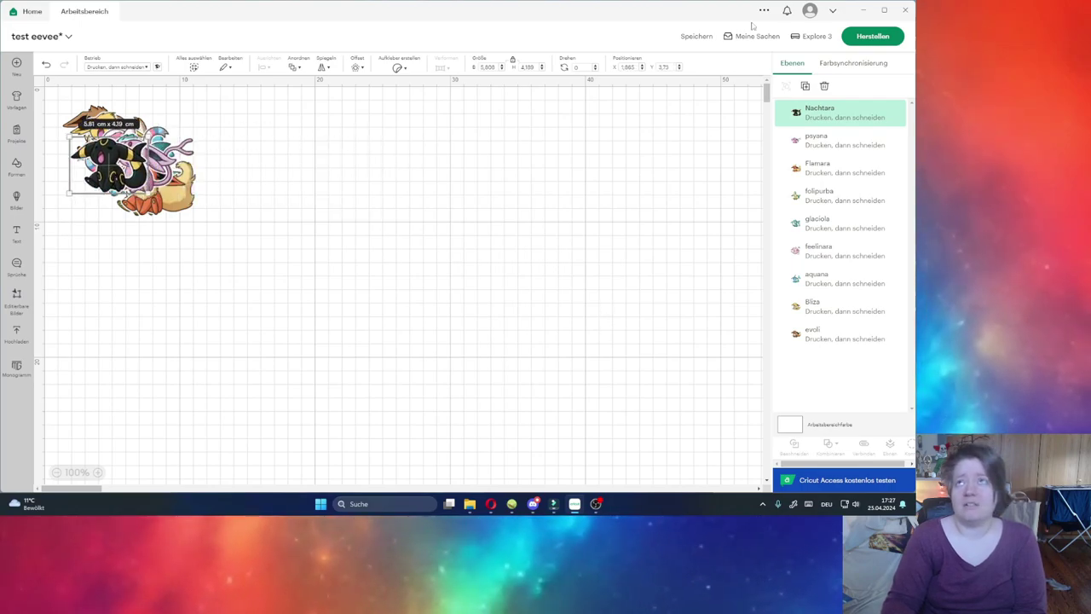
left_click(860, 37)
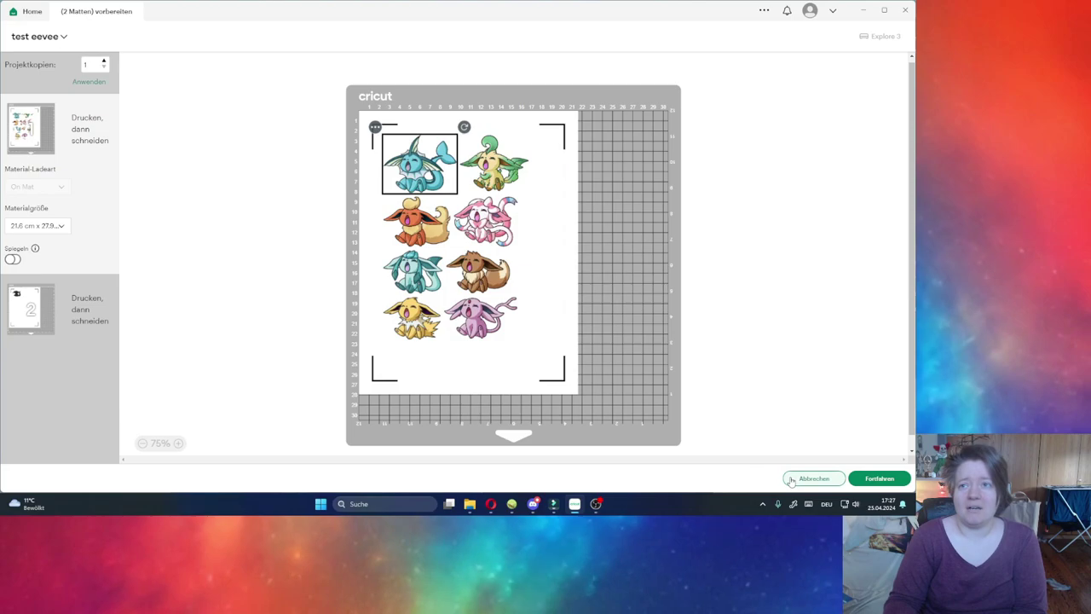
left_click(802, 479)
Spread the stacked images apart on the canvas, moving Nachtara, psyana and the other overlapping images into free space
left_click_drag(102, 162, 145, 269)
left_click(184, 187)
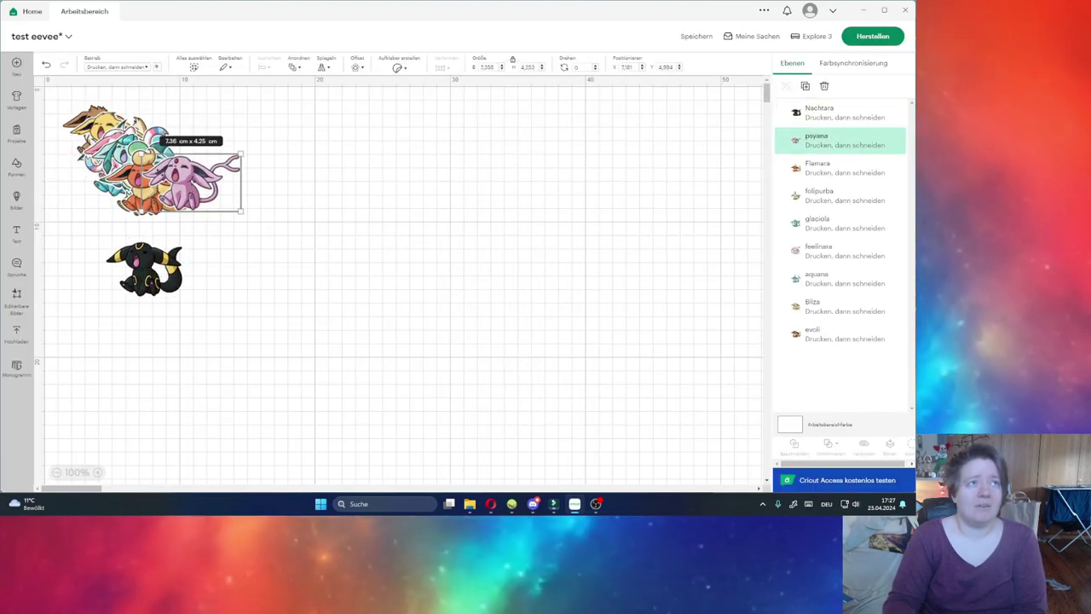
left_click_drag(203, 210, 322, 358)
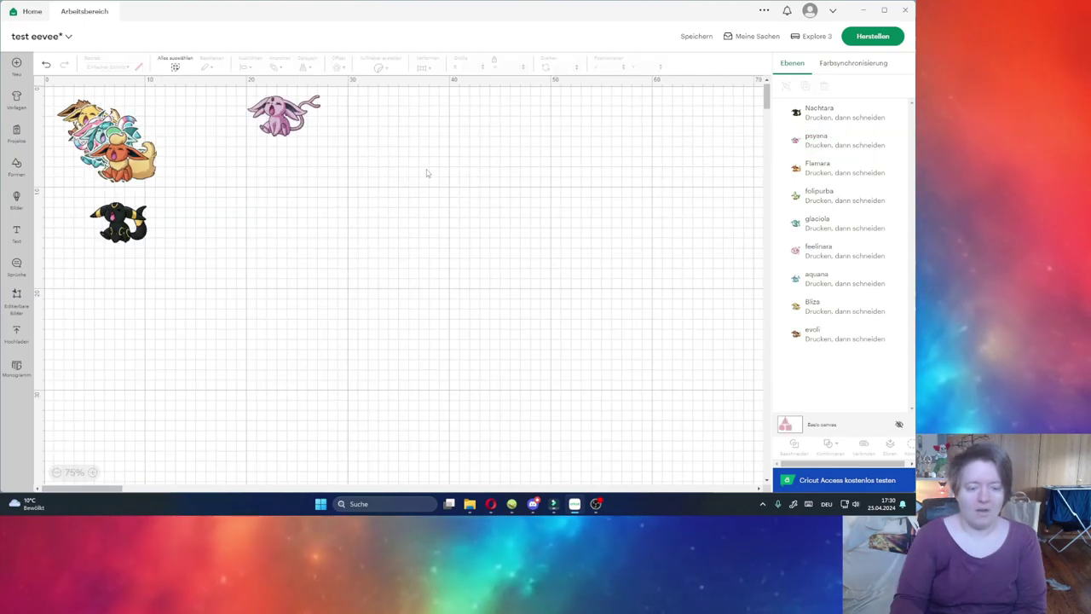
left_click_drag(97, 137, 251, 354)
left_click_drag(260, 209, 168, 280)
left_click_drag(86, 140, 89, 330)
Place evoli and Bliza side by side in the first row, with Nachtara and feelinara directly below them
left_click(141, 130)
left_click_drag(141, 130, 155, 118)
left_click_drag(89, 120, 85, 115)
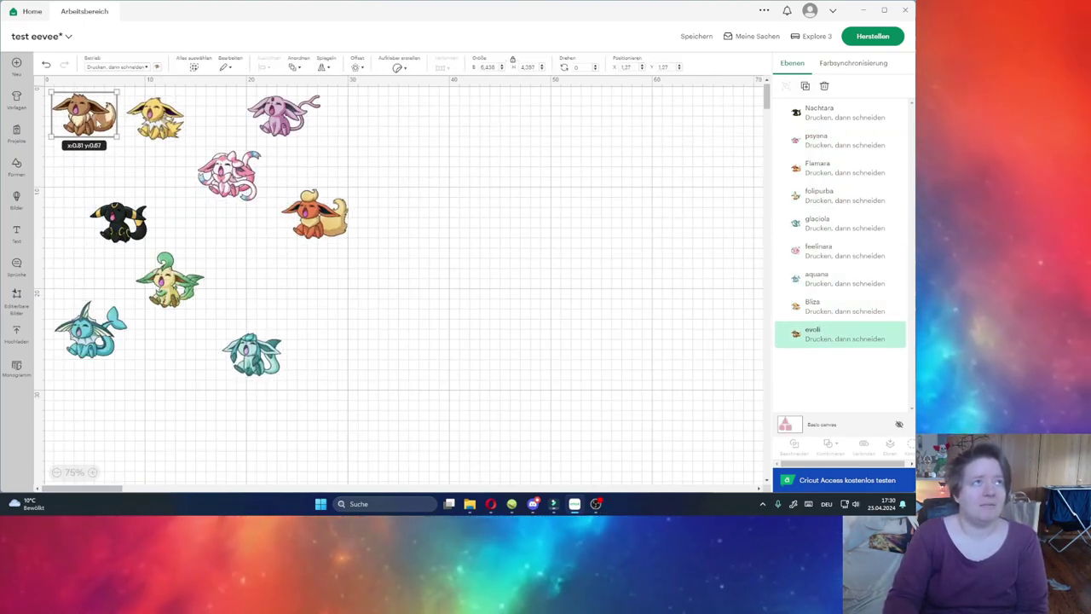
left_click_drag(118, 221, 84, 171)
left_click_drag(228, 175, 159, 171)
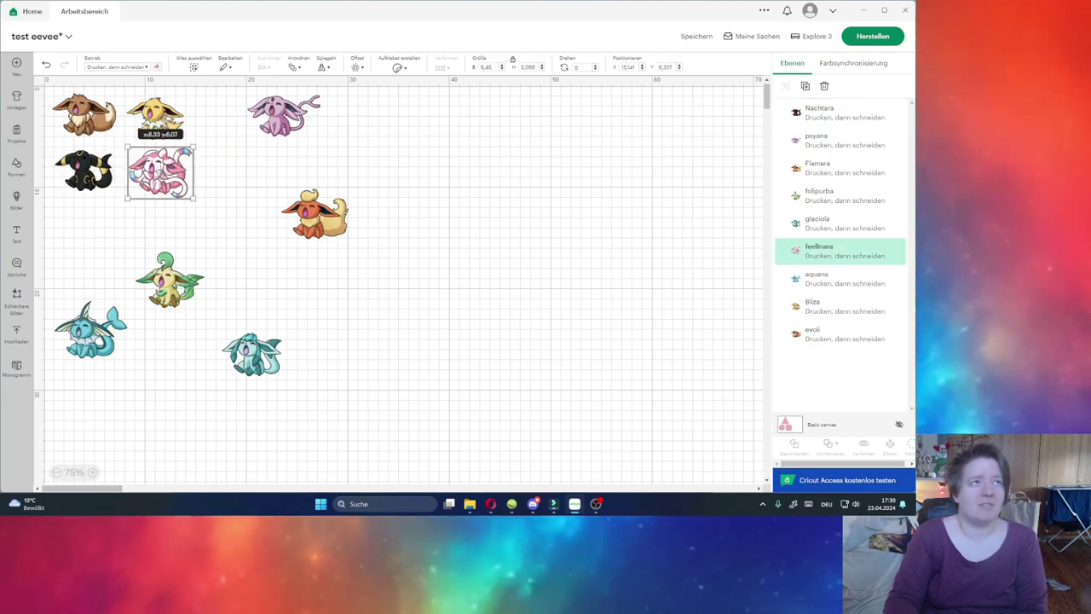
Try placing folipurba and aquana in a third row with glaciola and Flamara below, and move psyana and folipurba aside
left_click_drag(168, 280, 76, 226)
left_click_drag(90, 330, 149, 230)
left_click_drag(251, 353, 78, 283)
left_click_drag(315, 215, 149, 285)
left_click_drag(284, 115, 300, 202)
left_click_drag(79, 226, 281, 294)
Shift Nachtara and feelinara into a staggered second row, and fit glaciola and aquana closely beneath them
left_click(83, 170)
left_click_drag(84, 171, 120, 162)
left_click_drag(197, 168, 198, 160)
left_click_drag(79, 286, 79, 201)
left_click_drag(148, 225, 162, 213)
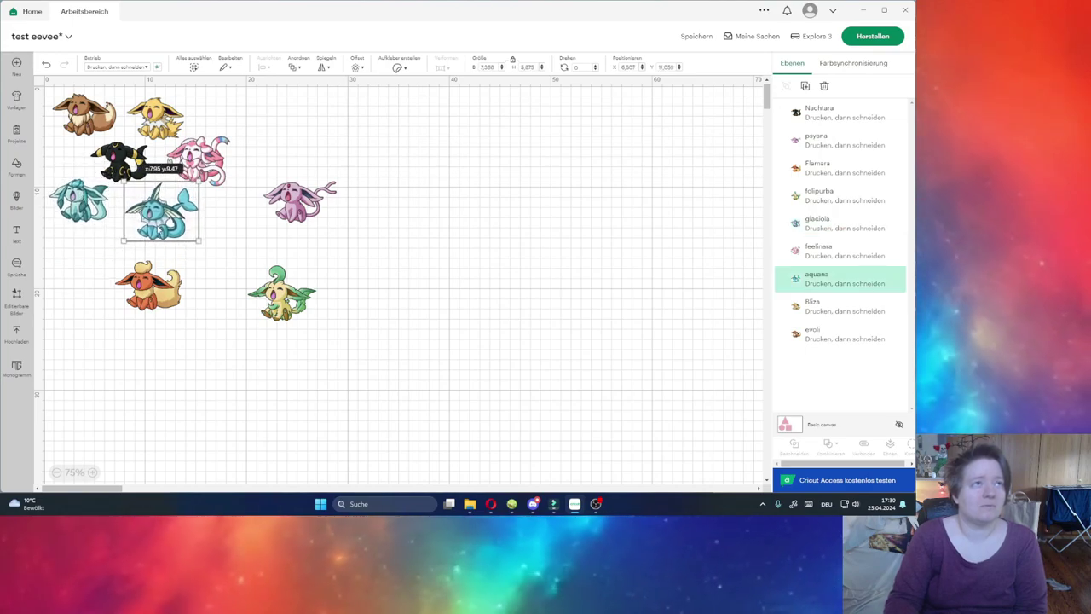
left_click(78, 200)
Place Flamara below glaciola, folipurba at the lower end of the layout and psyana beneath aquana
left_click_drag(148, 286, 85, 253)
left_click_drag(270, 306, 123, 295)
left_click_drag(299, 201, 196, 263)
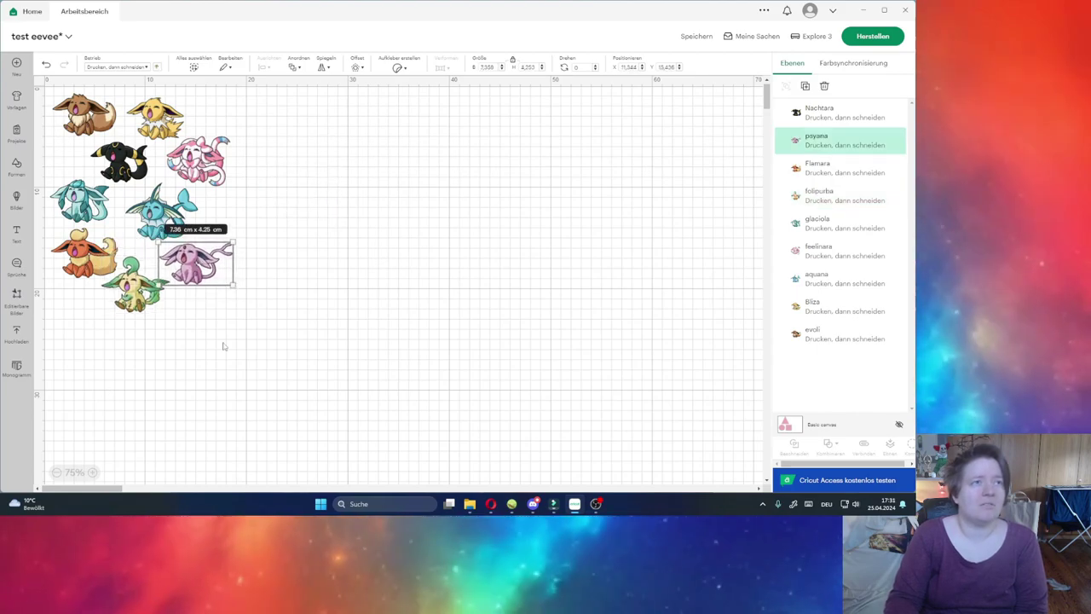
Select all nine arranged images and attach them to each other to fix their layout
left_click_drag(299, 346, 39, 82)
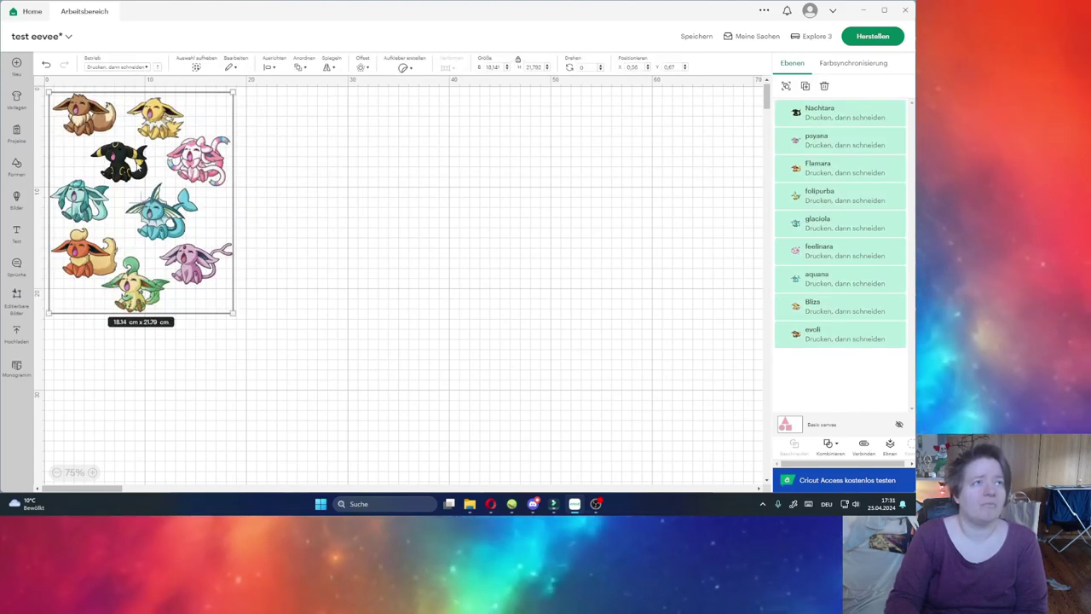
right_click(136, 168)
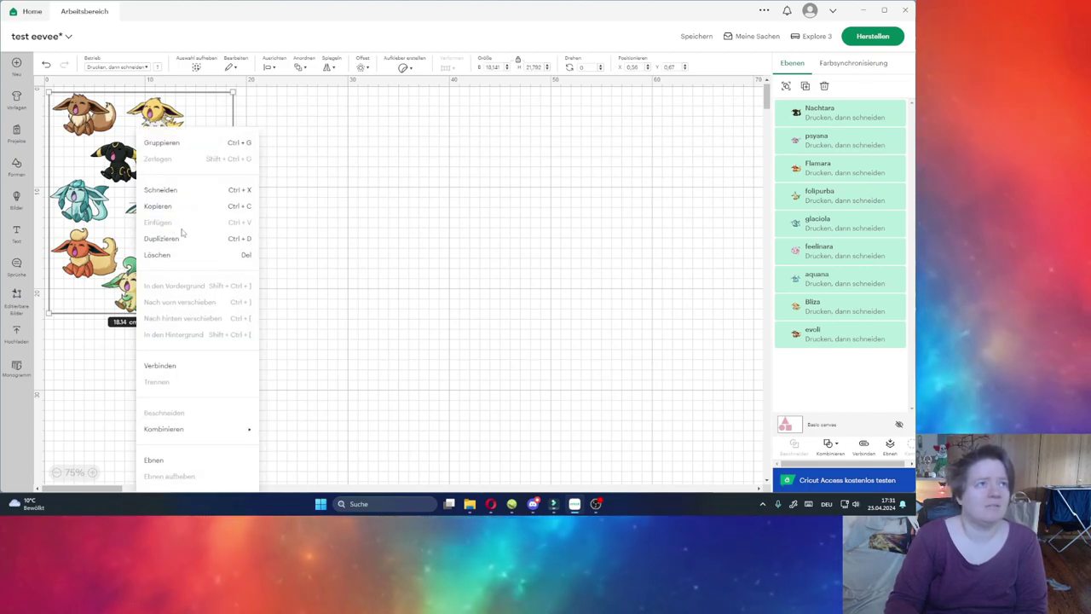
left_click(140, 365)
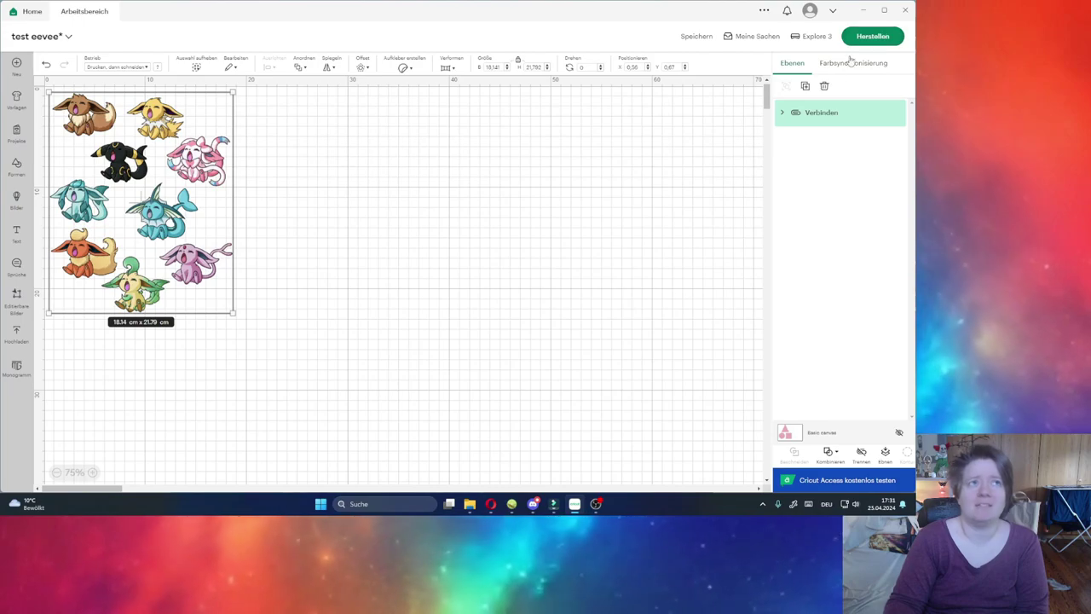
Prepare the attached layout for making and print one Letter-size copy with bleed on the Samsung C48x Series printer
left_click(872, 36)
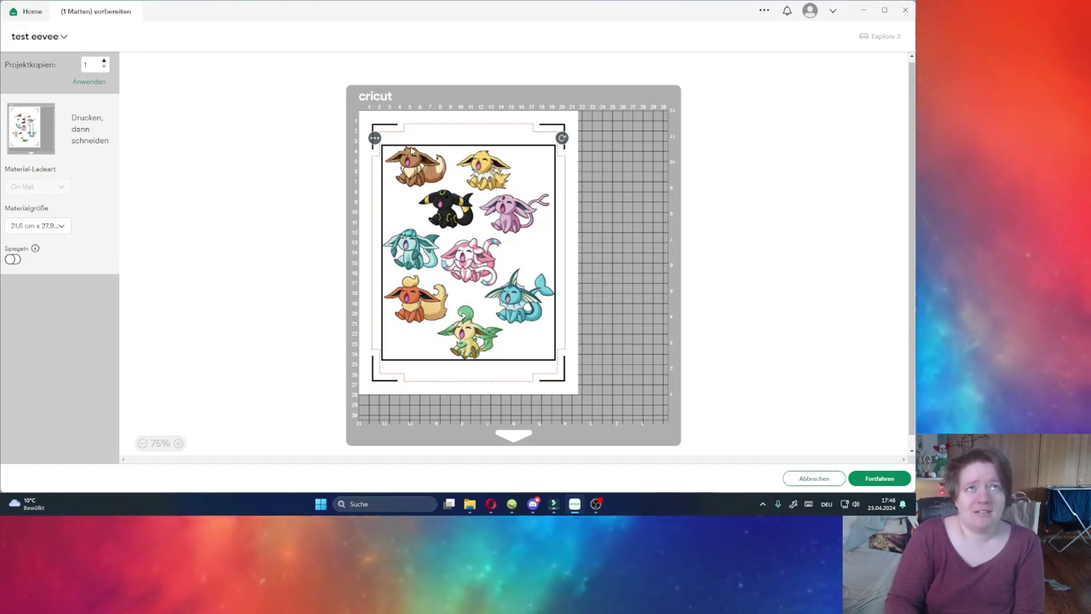
scroll(404, 149, "up", 1)
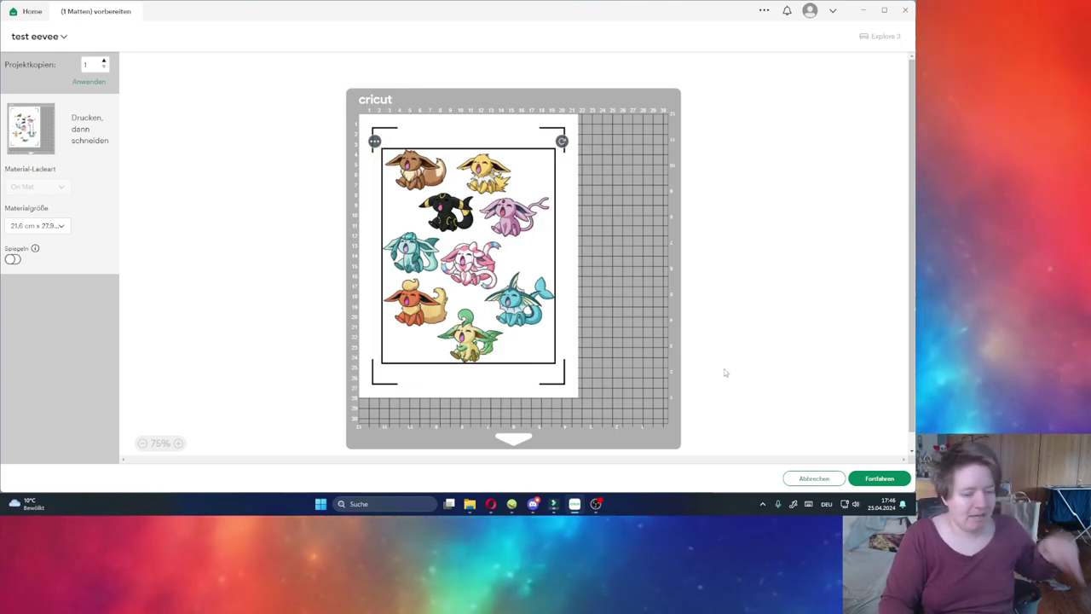
left_click(878, 479)
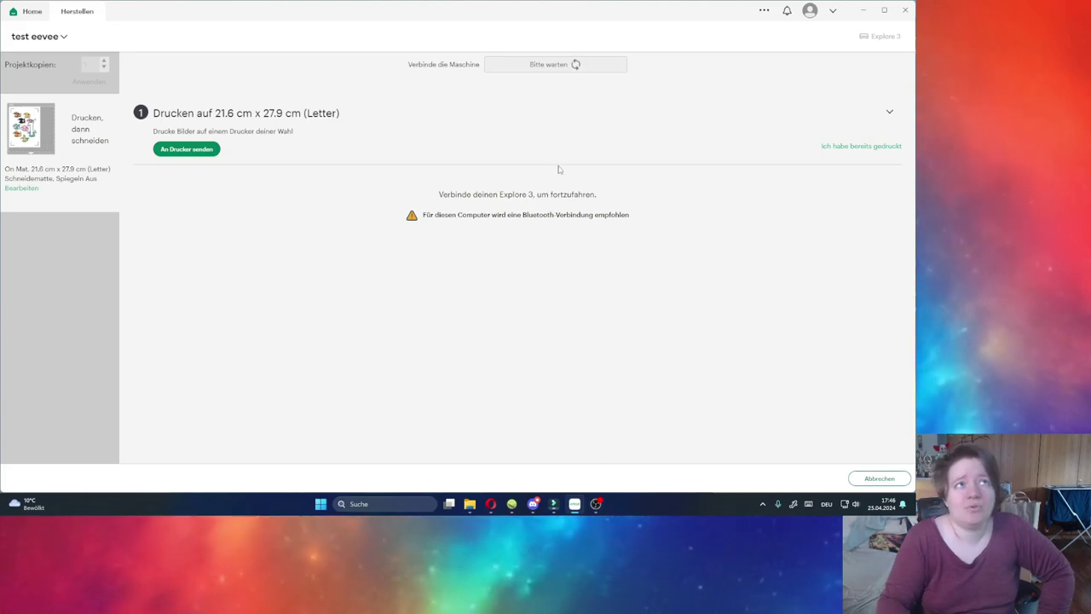
left_click(181, 151)
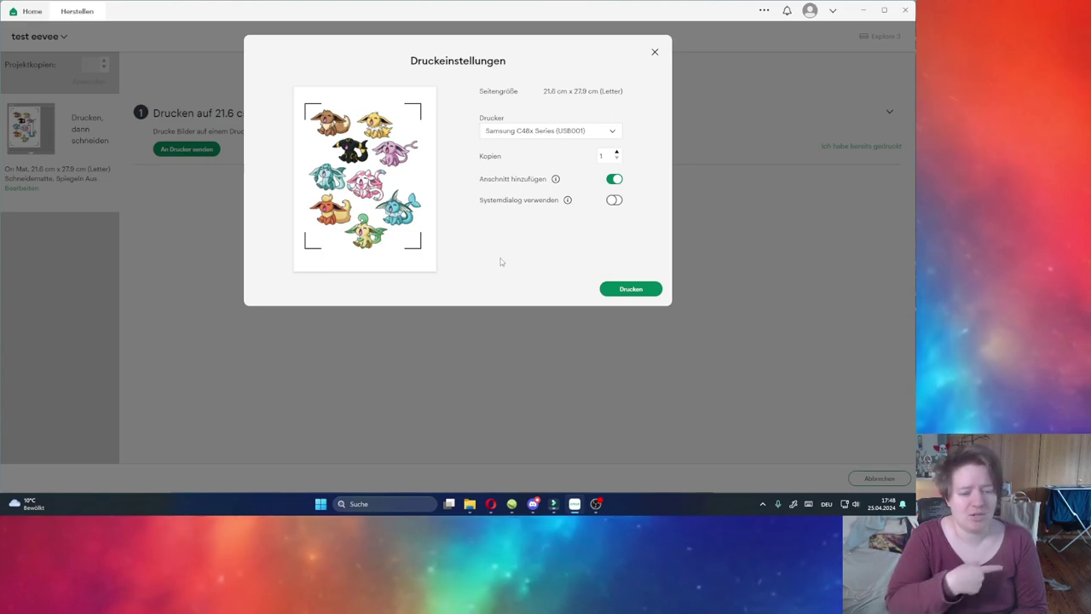
left_click(631, 294)
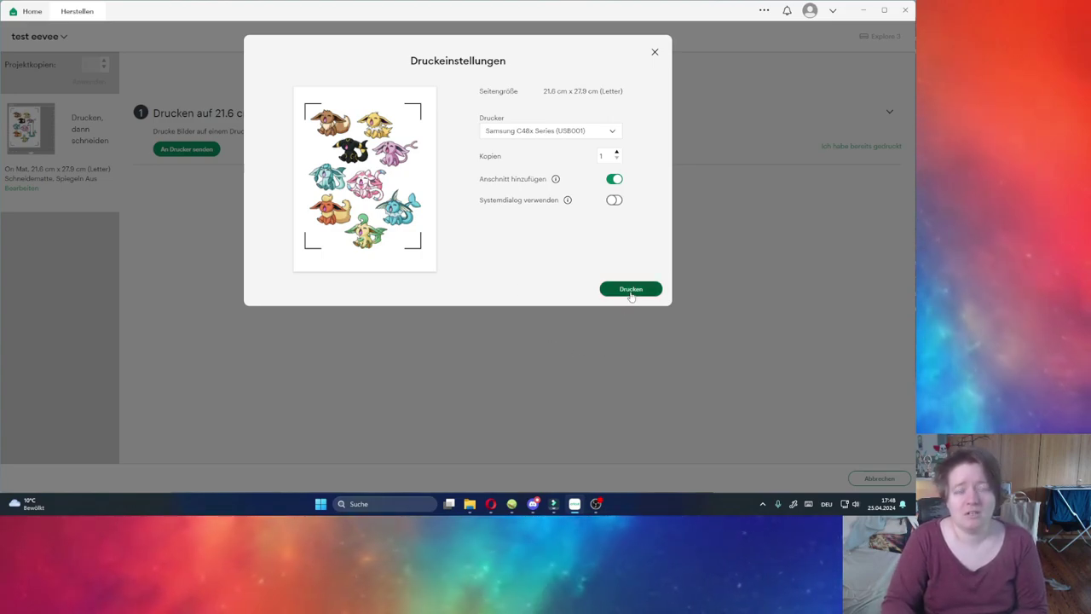